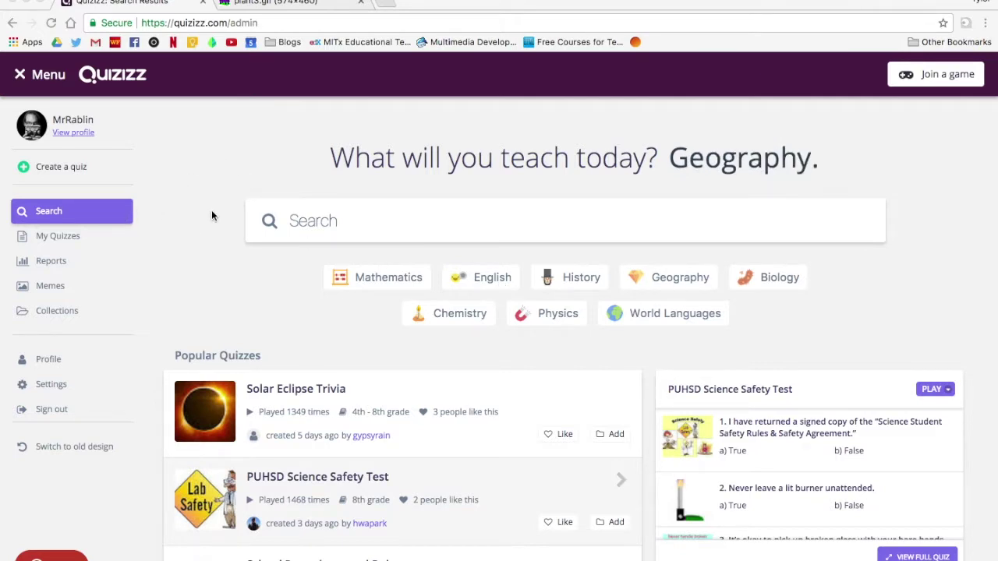
# Search the quiz library for "comma rules", preview the Comma Rules 4-7 quiz, and return to the main search page
pyautogui.click(328, 224)
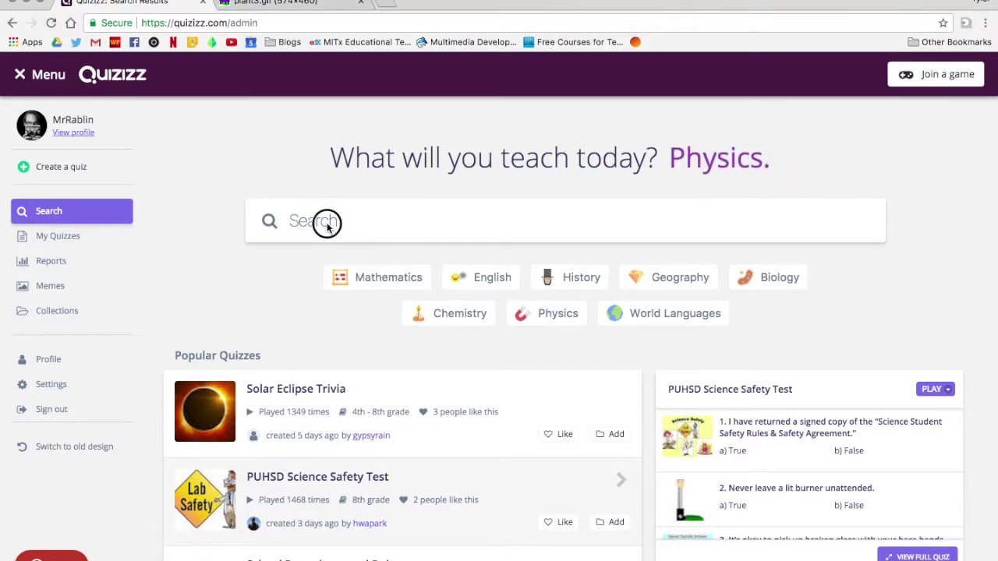
pyautogui.write('comma rules')
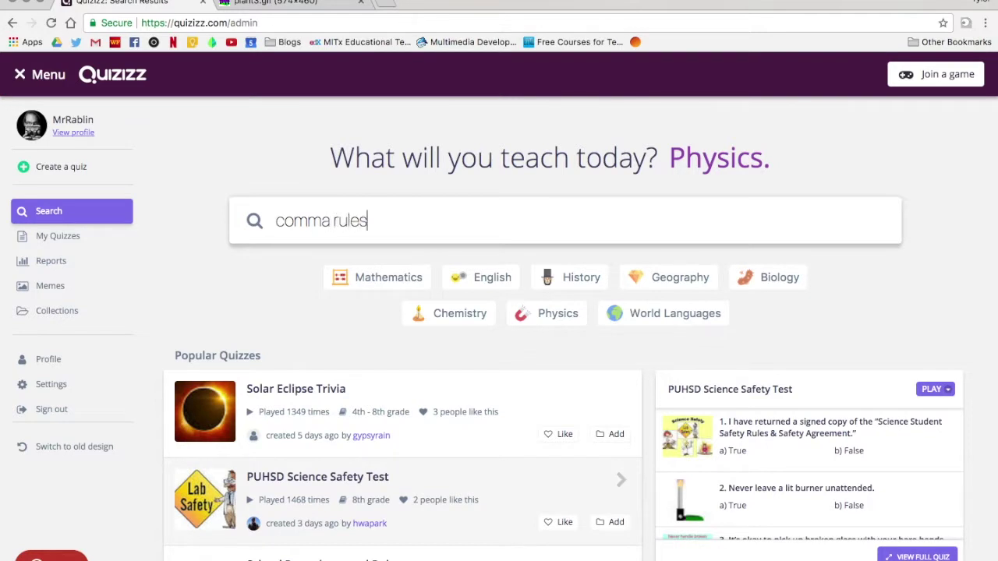
pyautogui.press('Return')
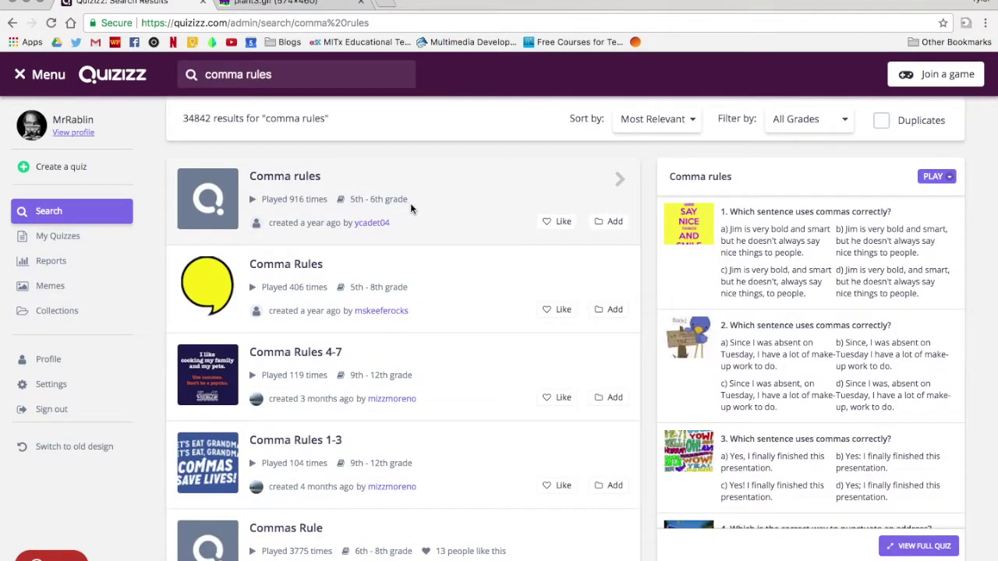
pyautogui.click(286, 371)
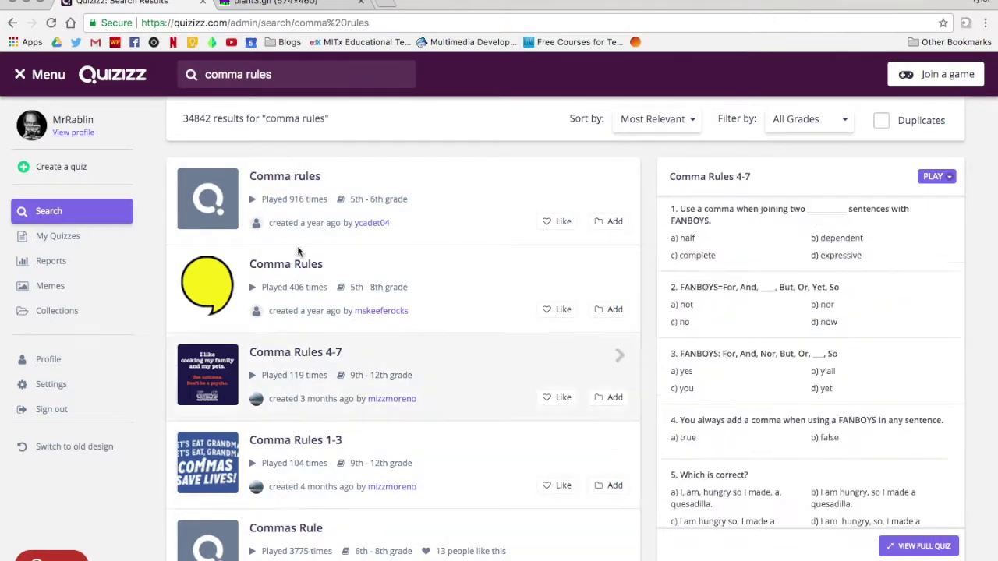
pyautogui.click(45, 218)
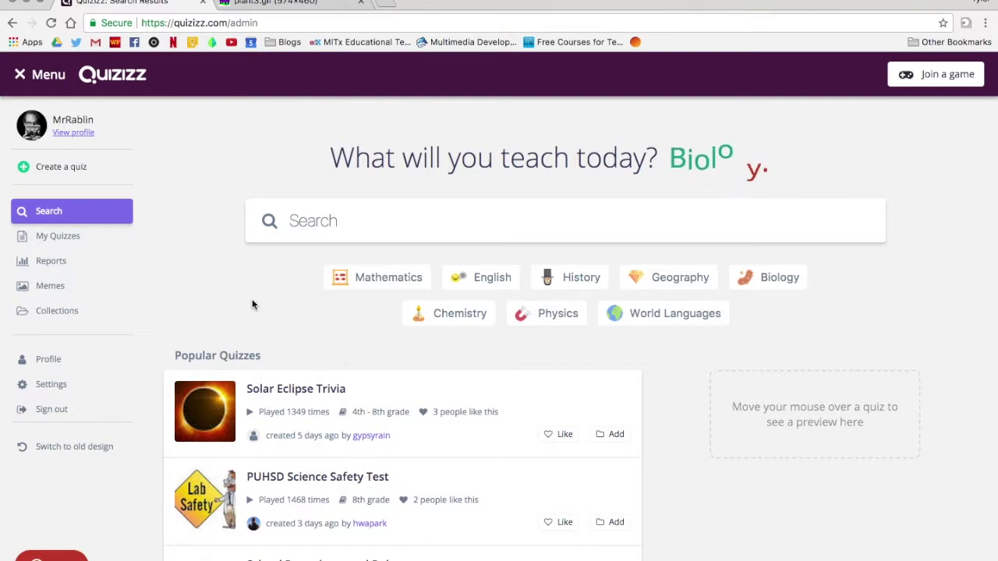
# Create a new quiz and name it "Practice" in the quiz info
pyautogui.click(61, 170)
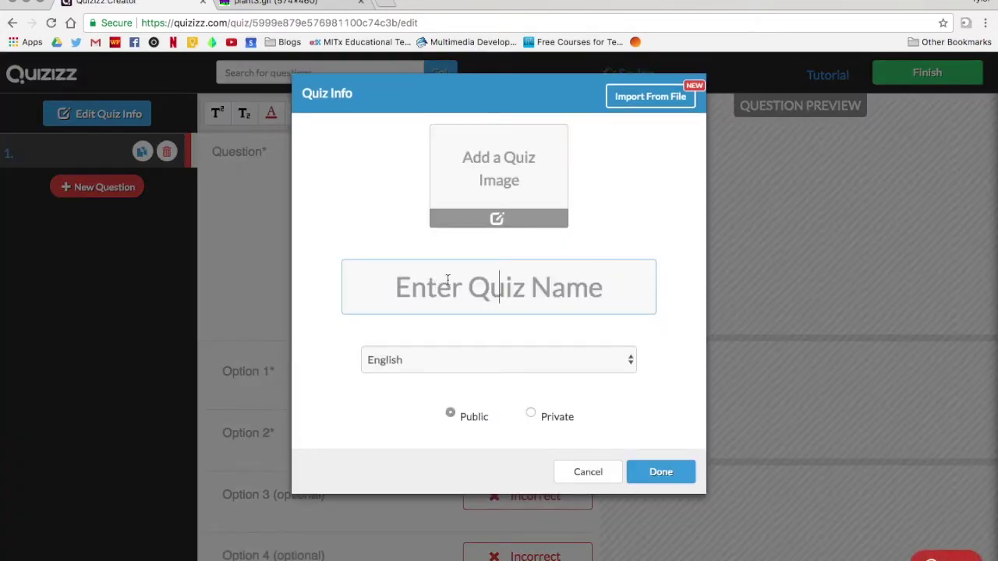
pyautogui.write('Practice')
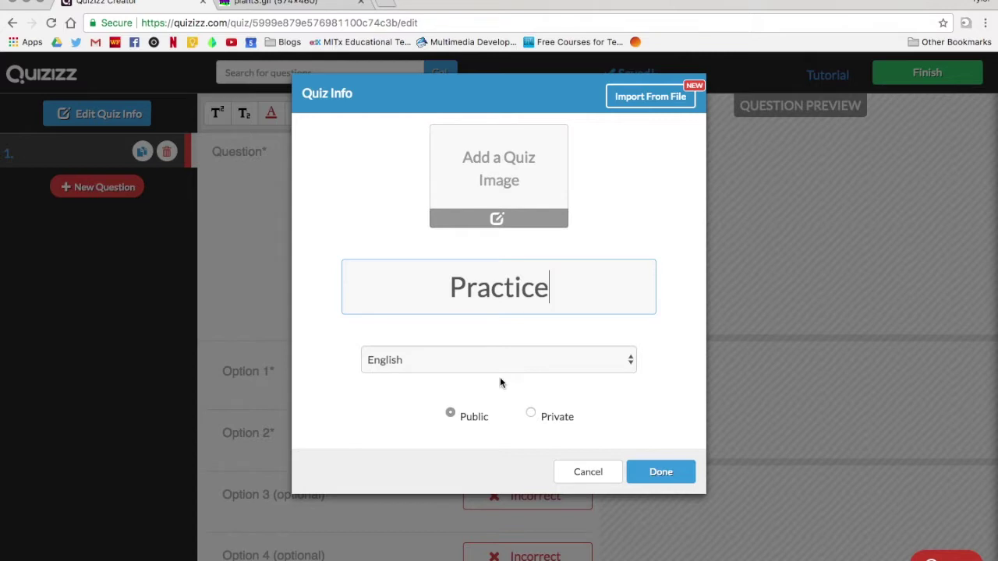
pyautogui.click(661, 474)
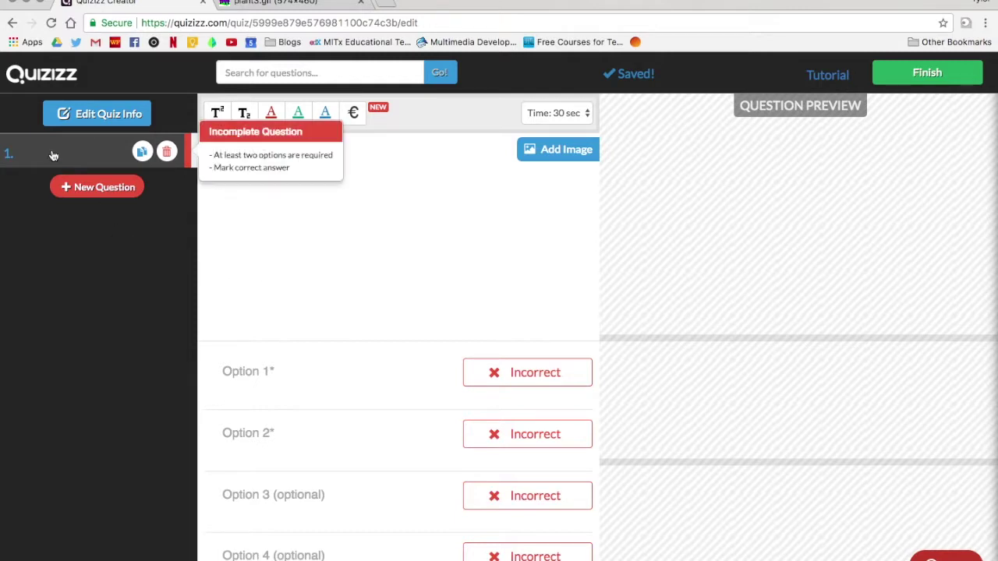
# Enter "What day comes after Wednesday?" as the text of the first question
pyautogui.click(395, 179)
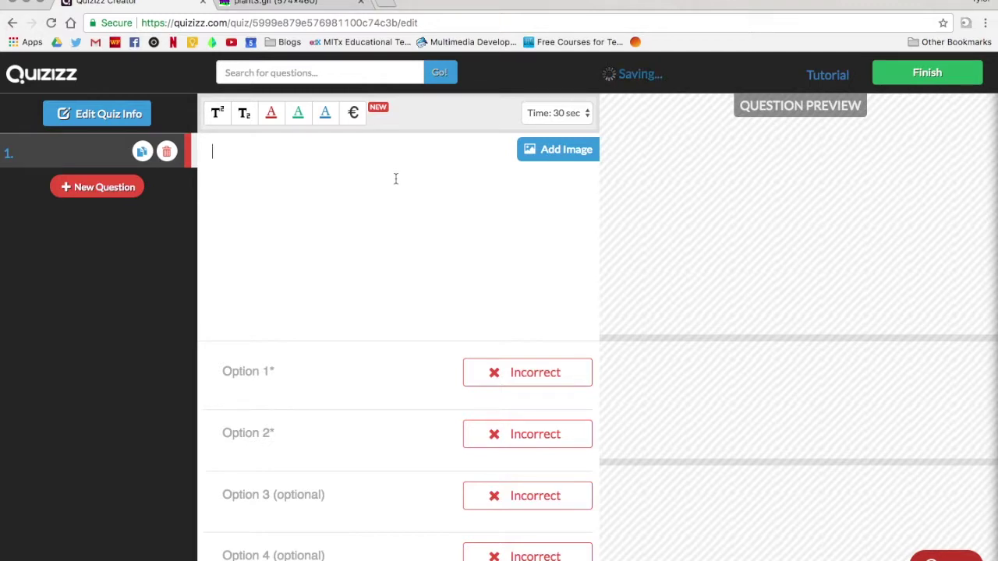
pyautogui.write('What day comes ')
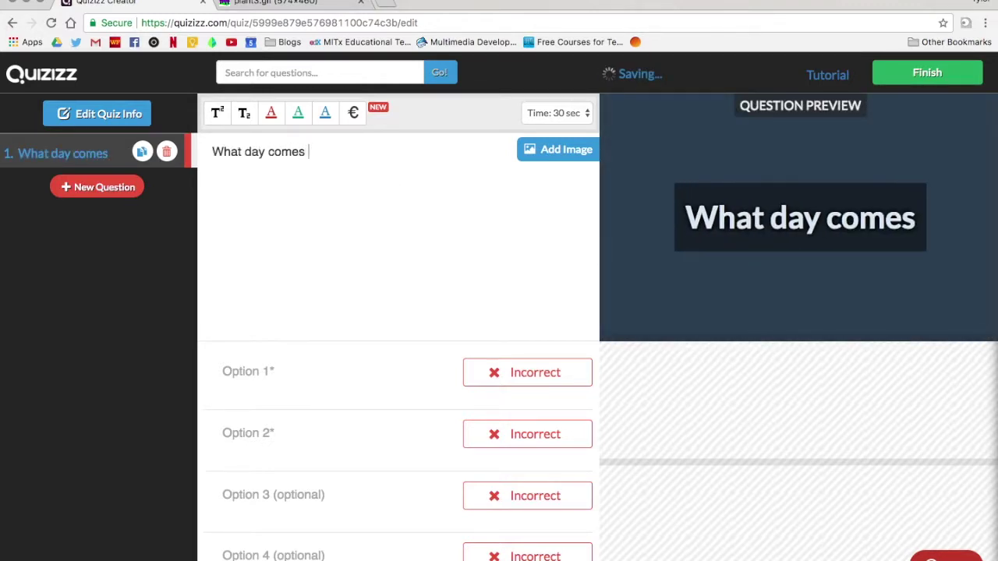
pyautogui.write('after Wednesday?')
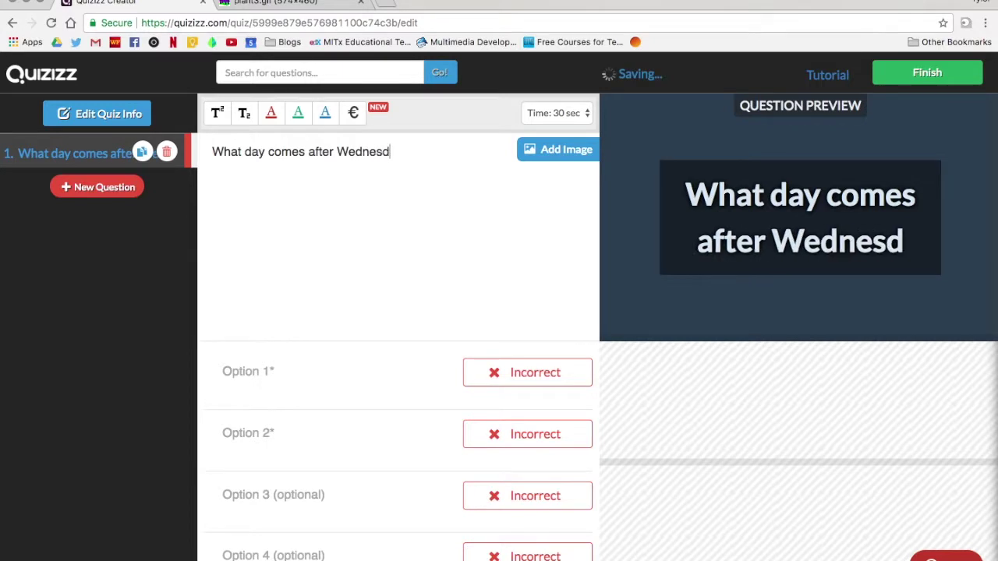
# Fill the four answer options with Monday, Tuesday, Thursday and Friday, and mark Thursday as correct
pyautogui.click(222, 371)
pyautogui.write('Monday')
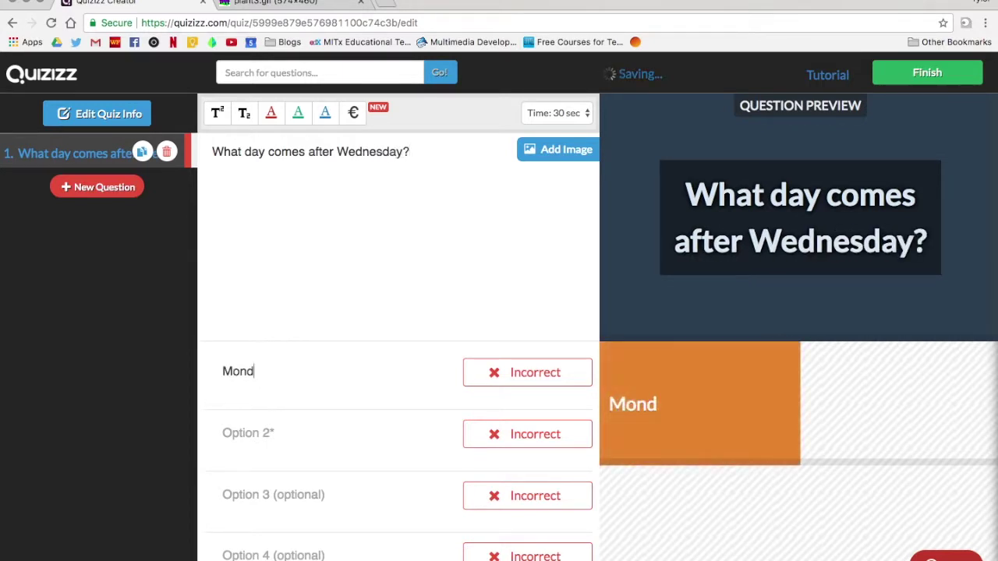
pyautogui.click(223, 433)
pyautogui.write('Tuesday')
pyautogui.click(223, 494)
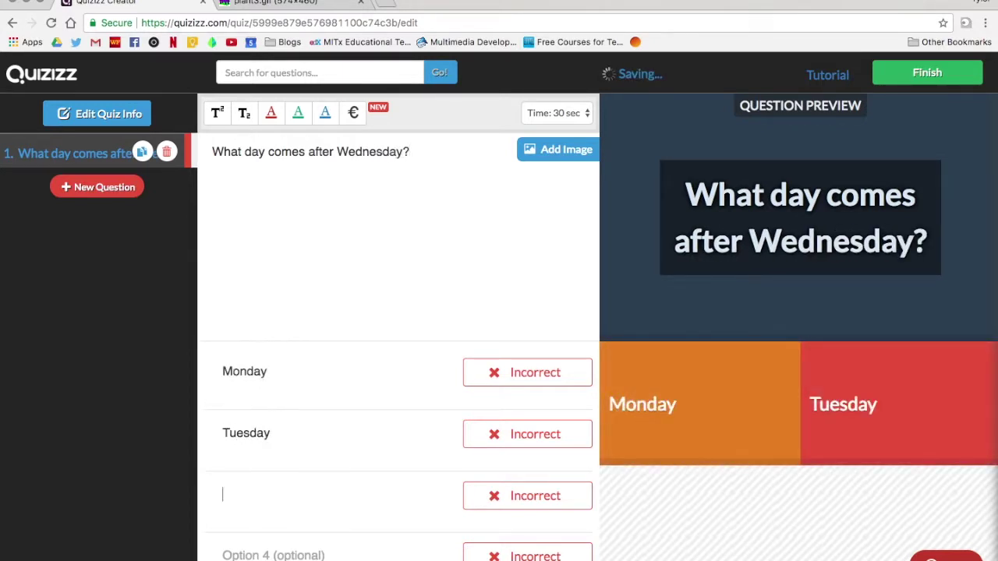
pyautogui.write('Thursday')
pyautogui.click(223, 555)
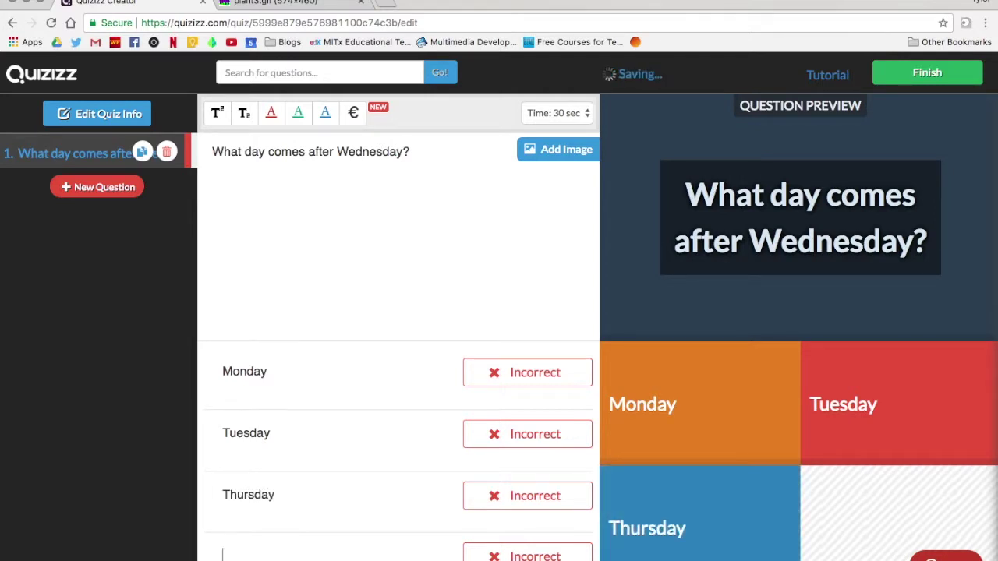
pyautogui.write('Friday')
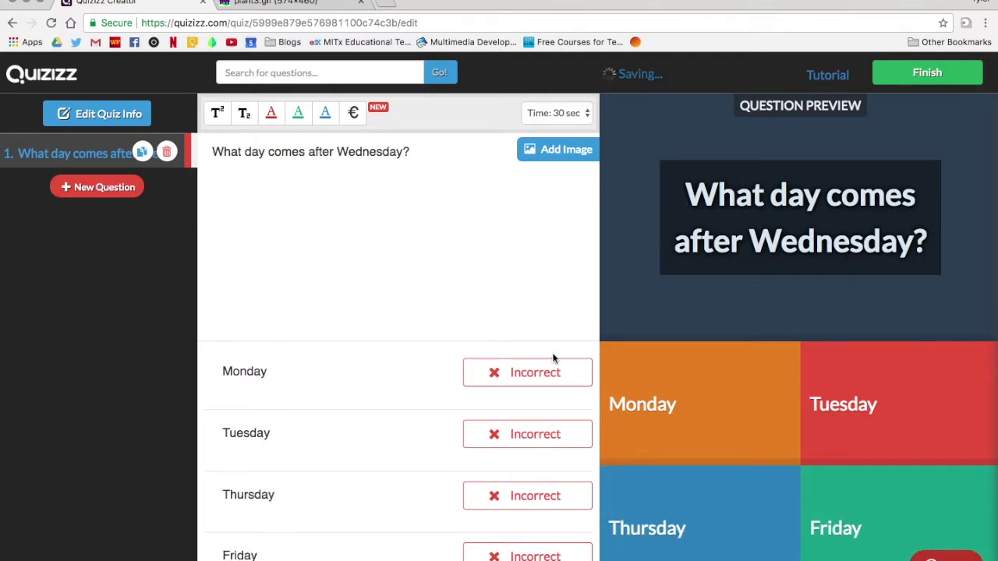
pyautogui.click(514, 499)
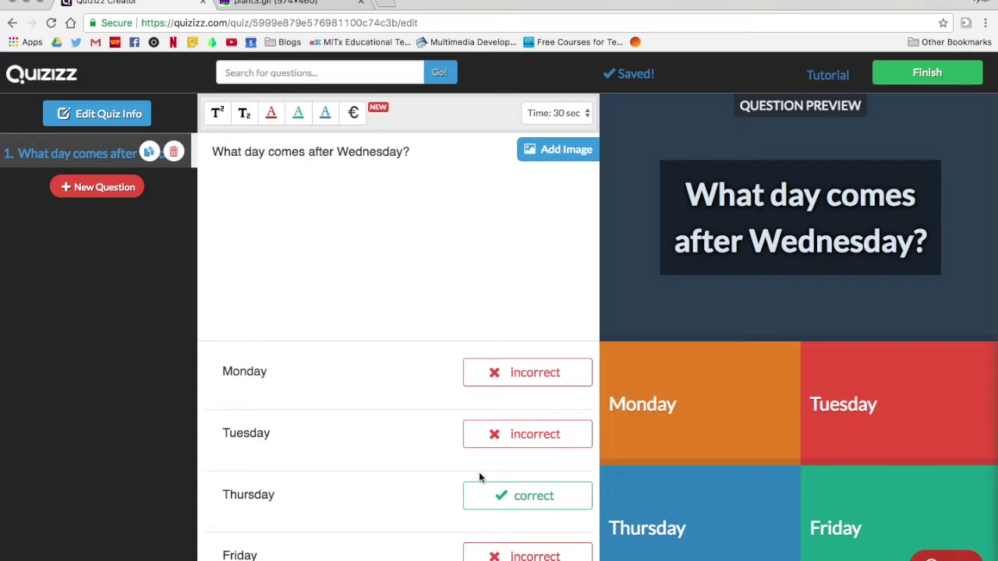
# Add a second question reading "What is √9?", inserting the square root from the math symbols
pyautogui.click(88, 191)
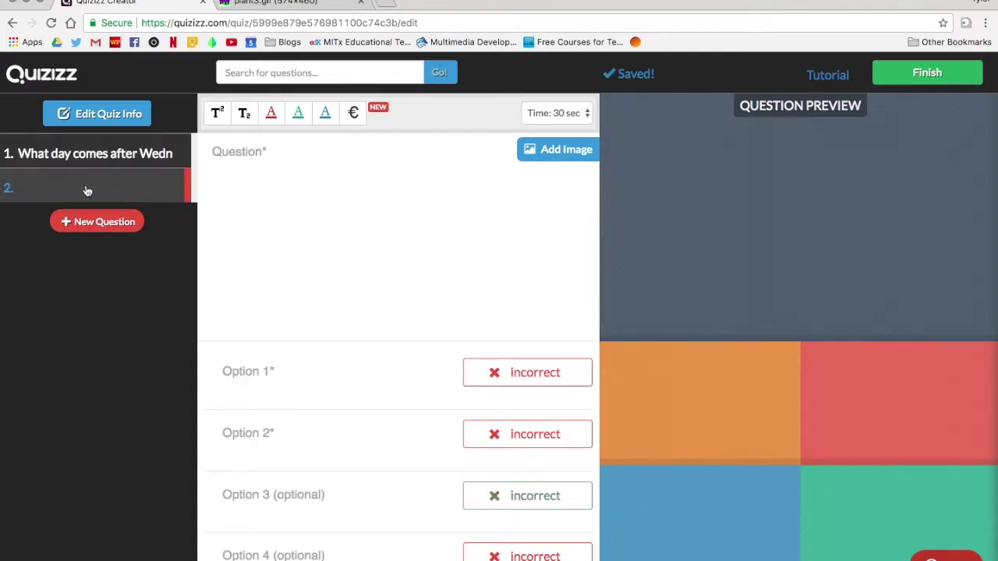
pyautogui.click(281, 182)
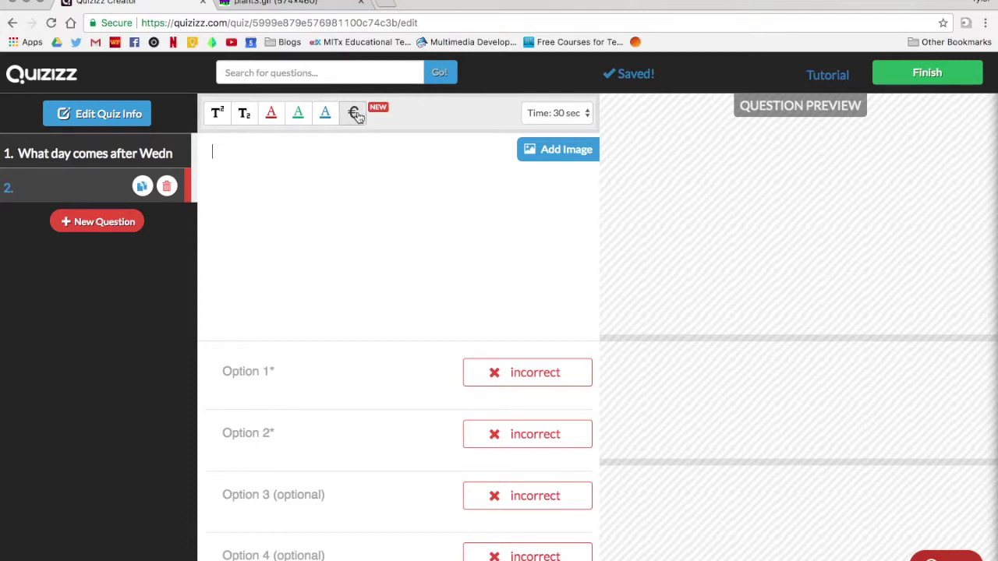
pyautogui.write('What')
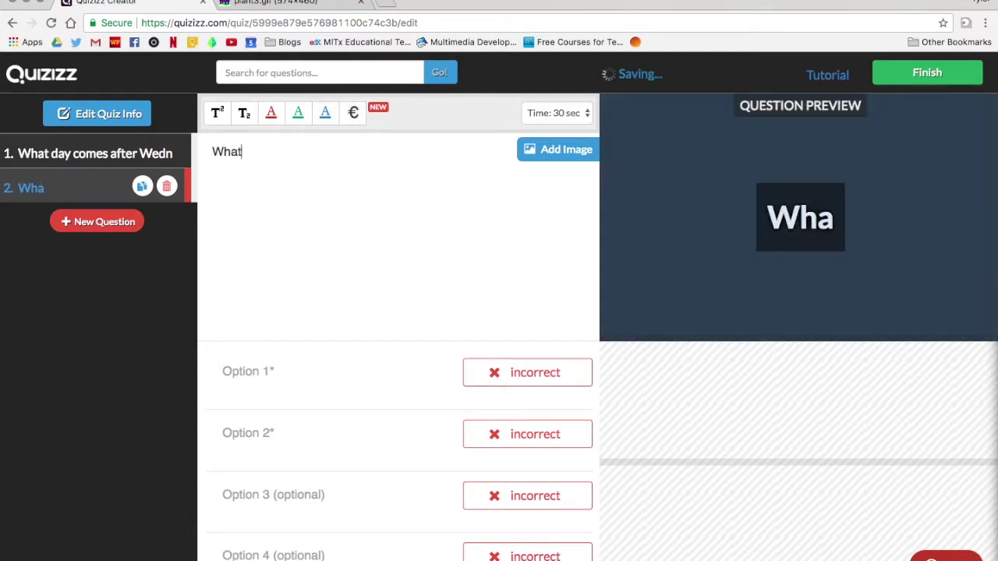
pyautogui.write(' is')
pyautogui.click(353, 114)
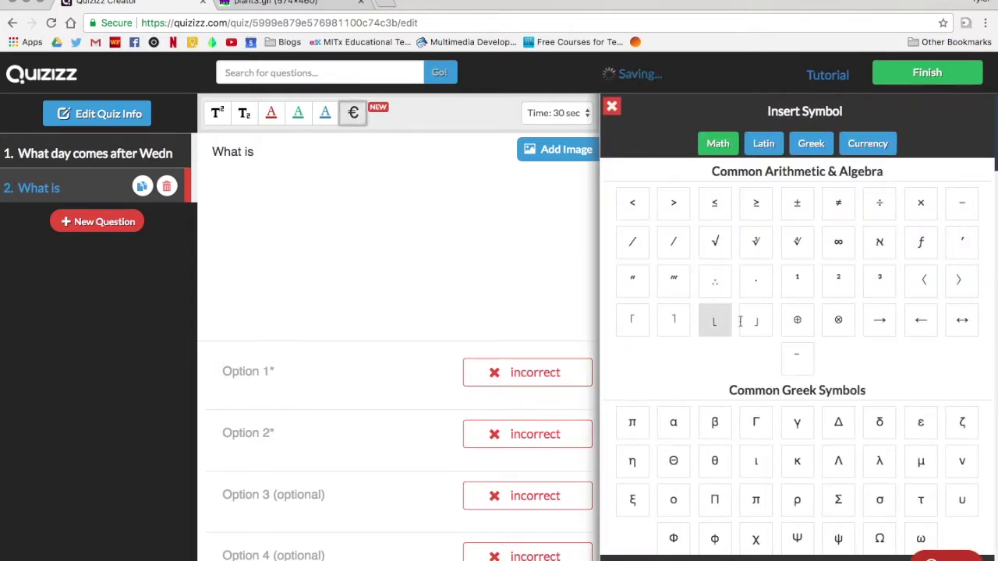
pyautogui.click(722, 243)
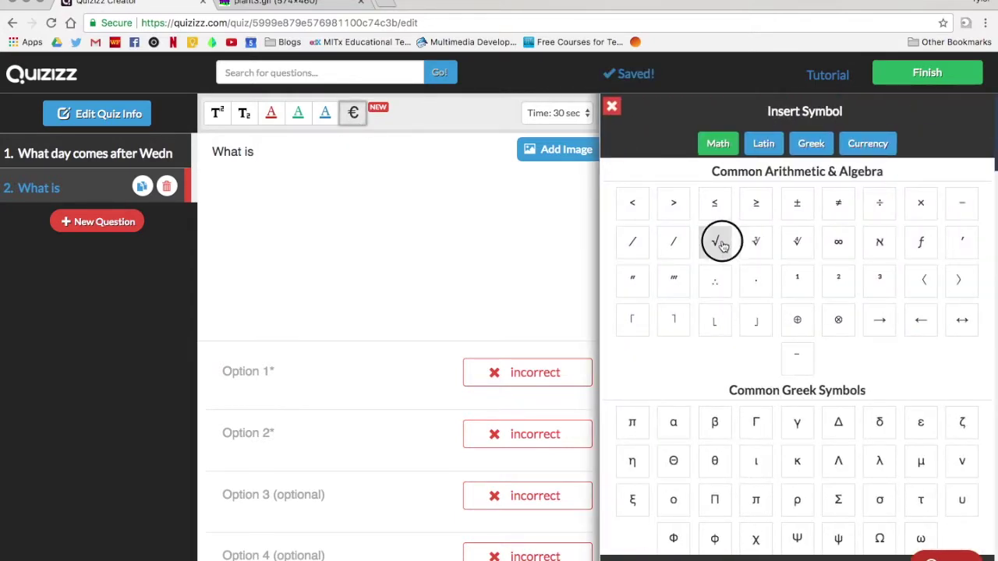
pyautogui.write('9')
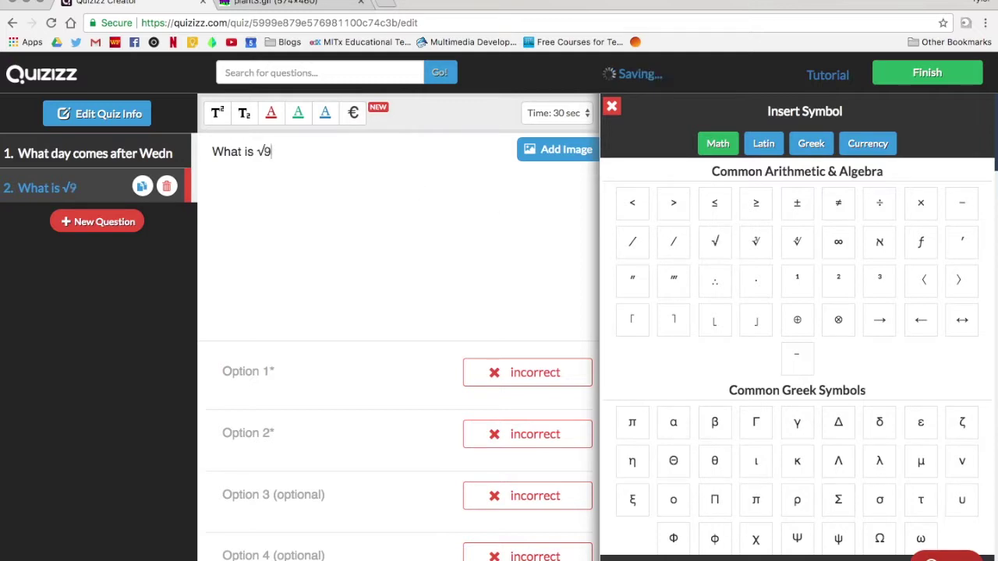
pyautogui.write('?')
pyautogui.scroll(-3, 757, 252)
pyautogui.scroll(-10, 757, 251)
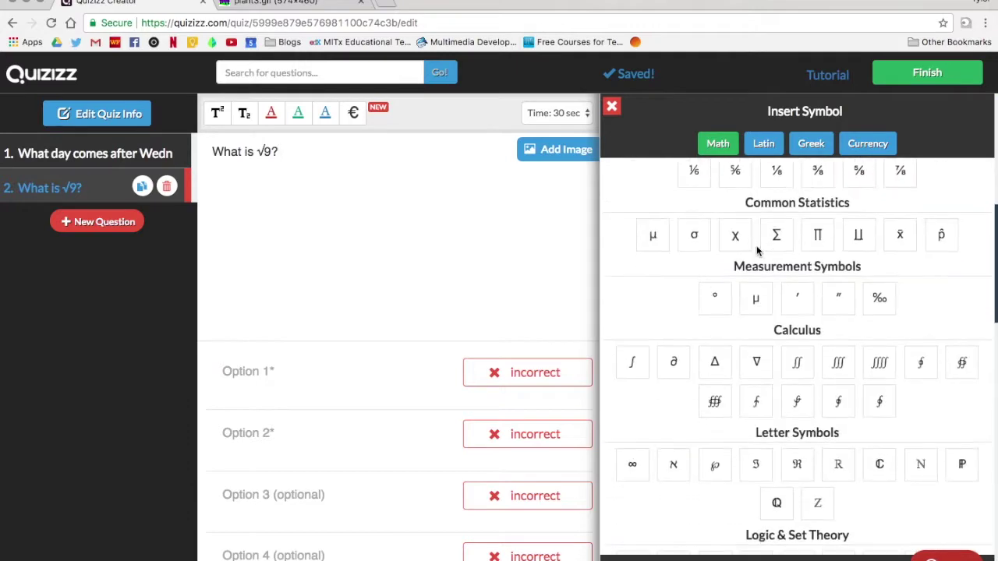
pyautogui.scroll(-5, 758, 252)
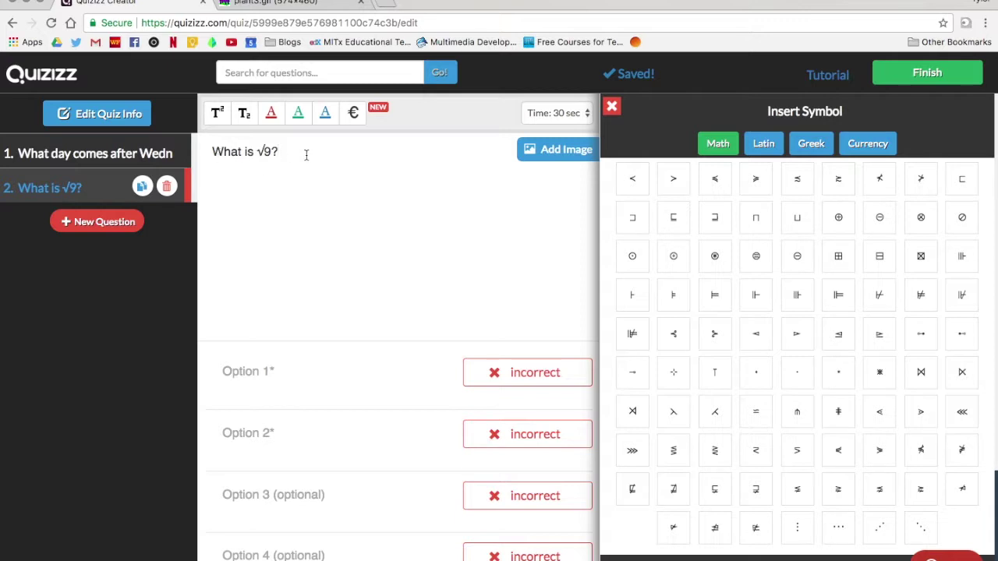
# Give the √9 question the answer options 1, 2, 3 and 4, mark 3 as correct, and close the symbol picker
pyautogui.click(278, 372)
pyautogui.write('1')
pyautogui.press('Tab')
pyautogui.write('2')
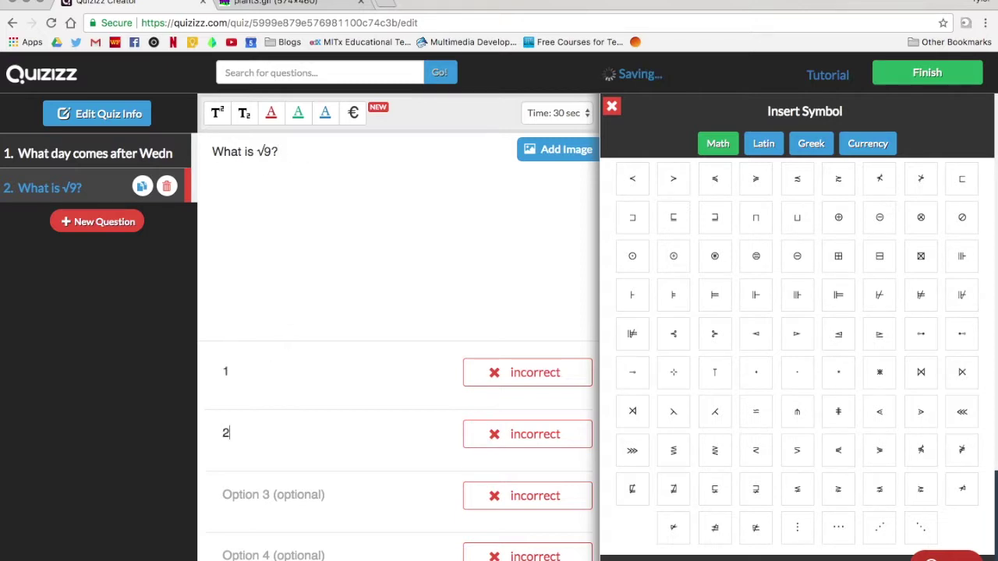
pyautogui.press('Tab')
pyautogui.write('3')
pyautogui.press('Tab')
pyautogui.write('4')
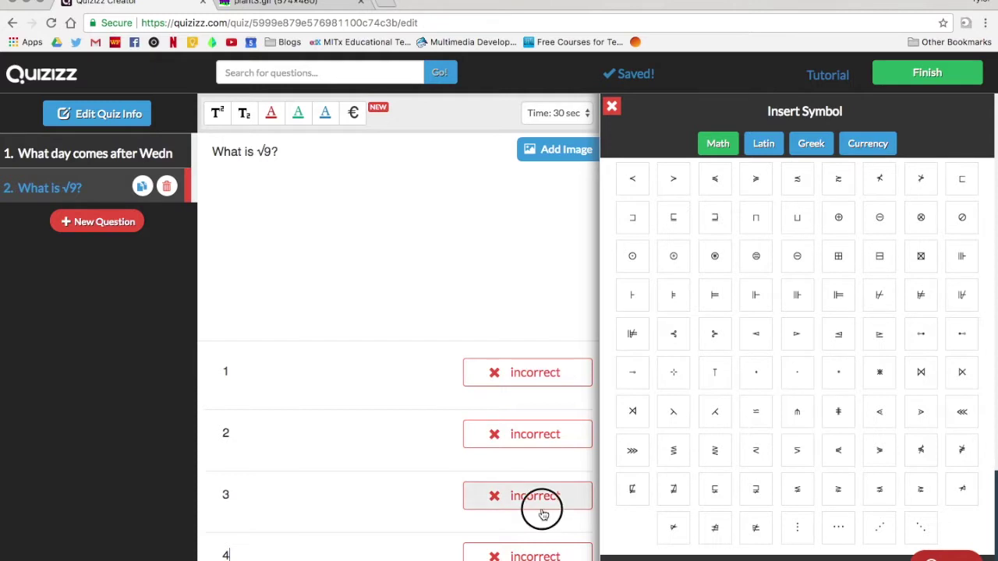
pyautogui.click(544, 501)
pyautogui.click(612, 106)
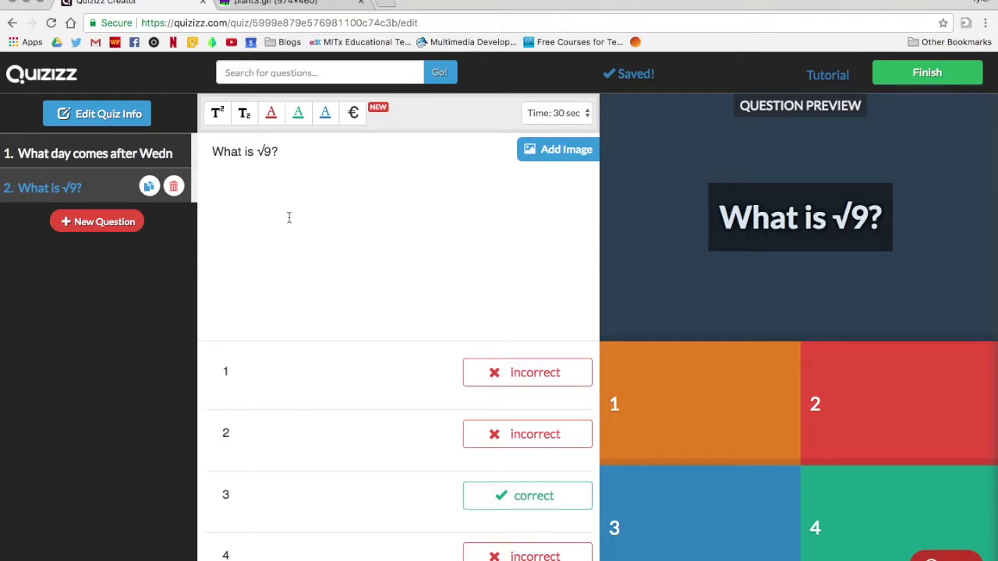
# Add a third question with the text "What type of cell is this?"
pyautogui.click(98, 222)
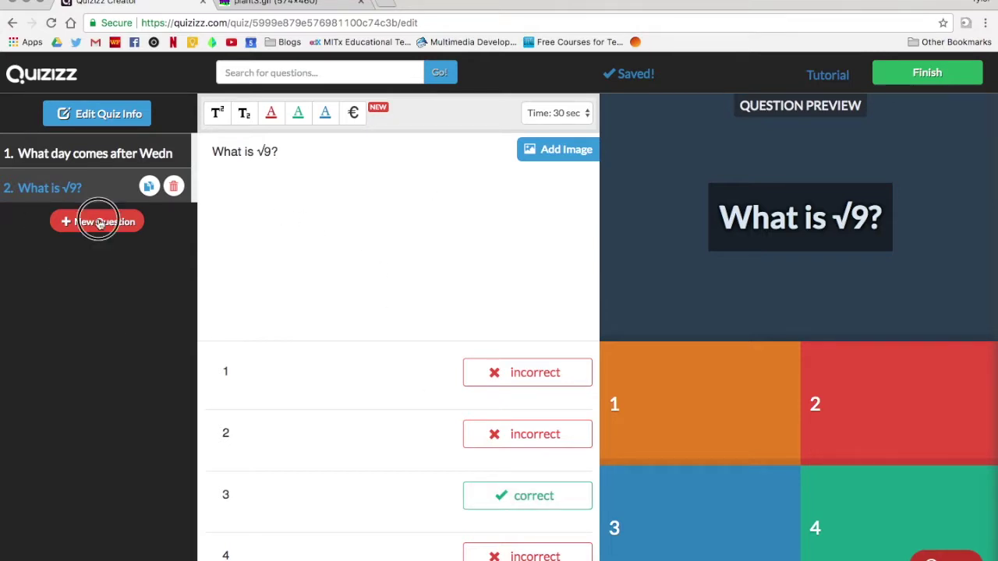
pyautogui.click(309, 167)
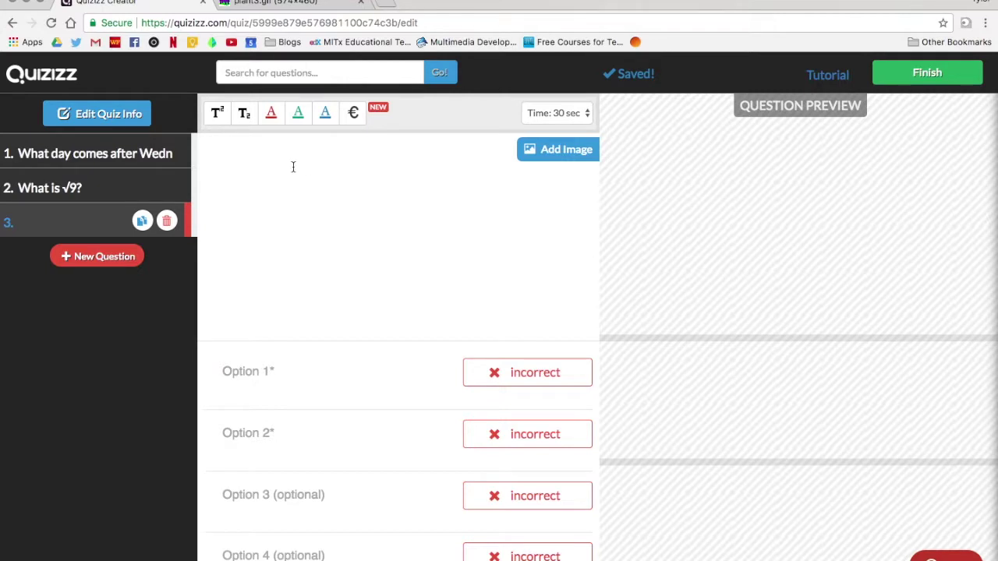
pyautogui.write('What type ')
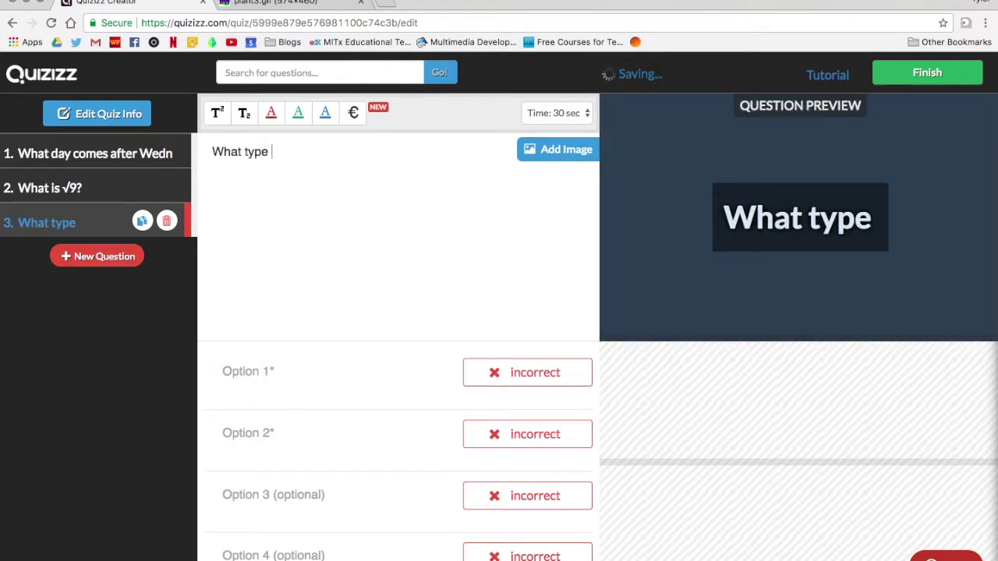
pyautogui.write('of cell is this?')
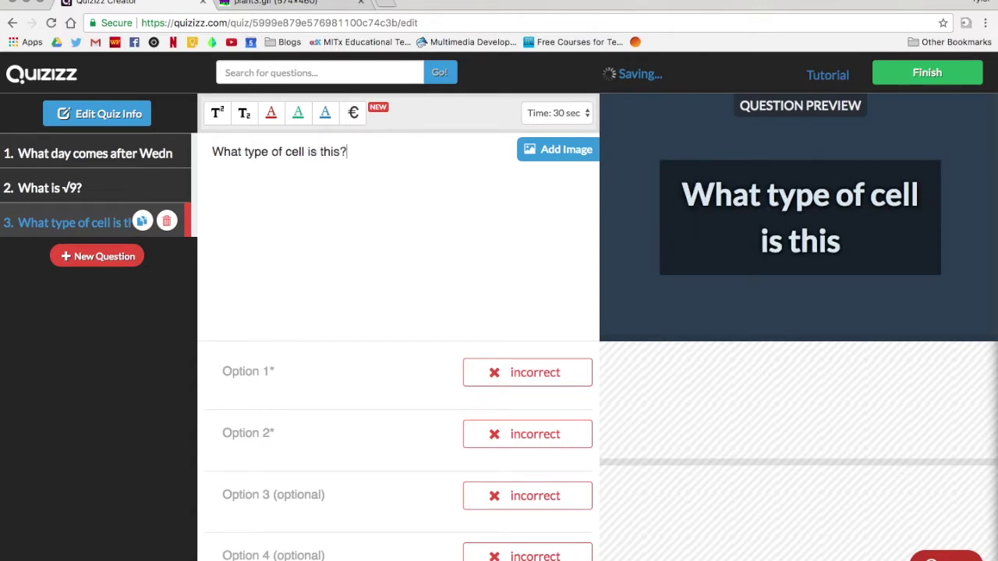
# Add an image to the cell question by uploading it from the plant3.gif URL, waynesword.palomar.edu/images/plant3.gif, copied from the other browser page
pyautogui.click(555, 154)
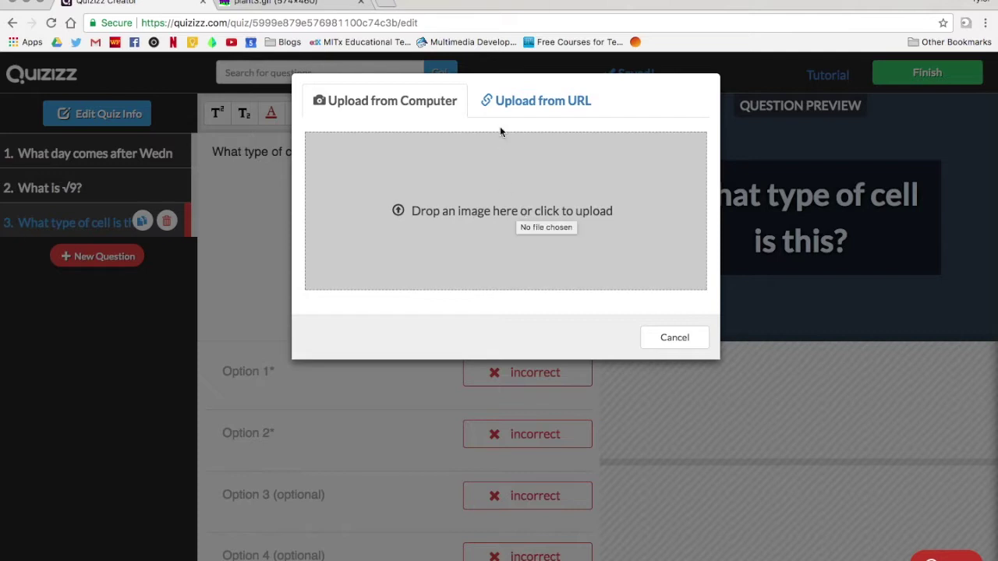
pyautogui.click(527, 102)
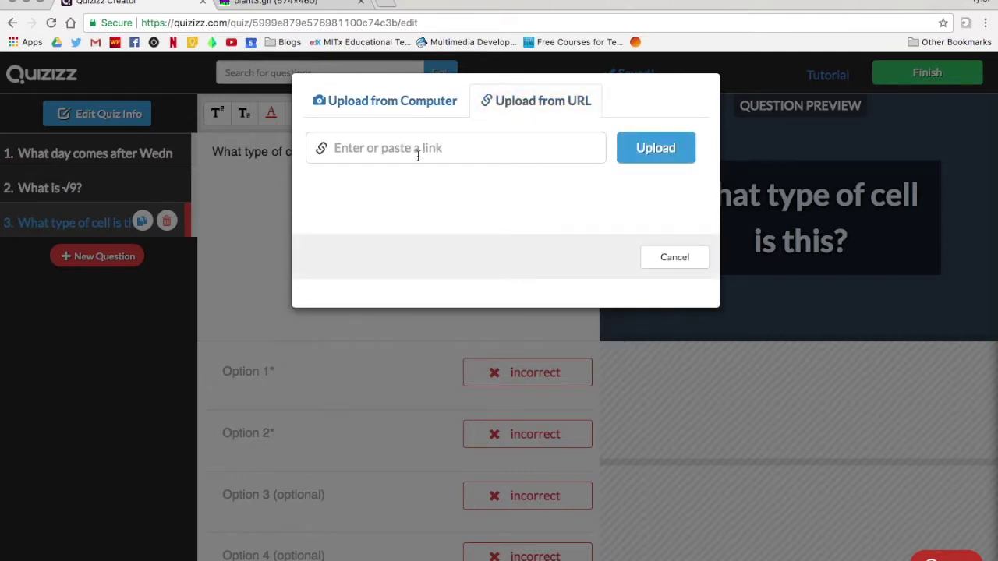
pyautogui.click(277, 3)
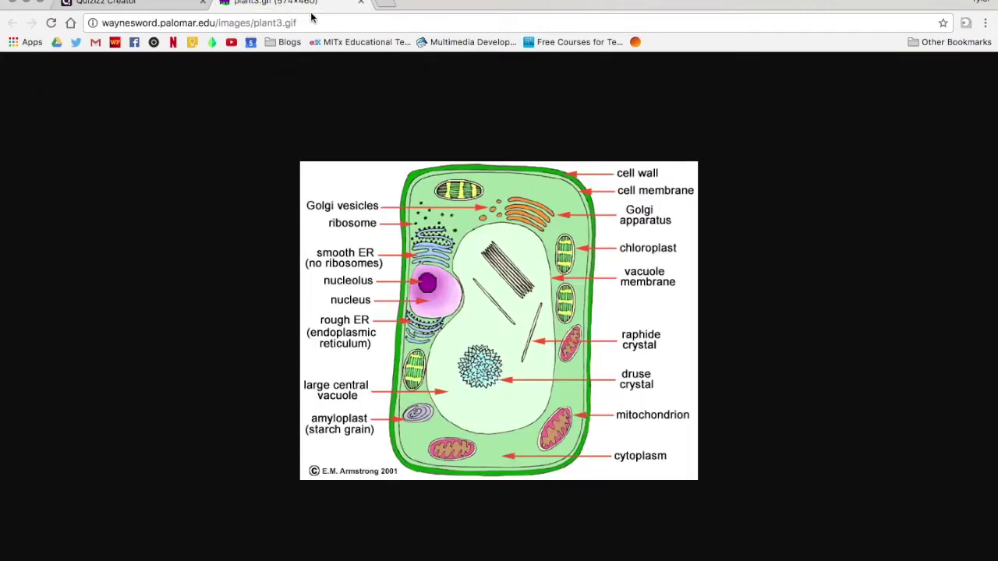
pyautogui.click(368, 22)
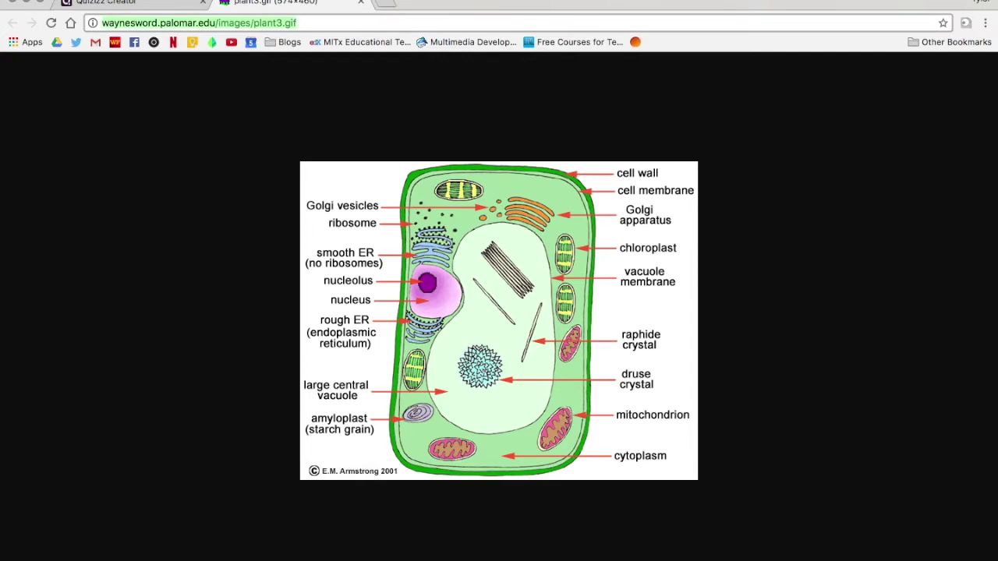
pyautogui.hotkey('ctrl', 'c')
pyautogui.click(105, 3)
pyautogui.click(400, 147)
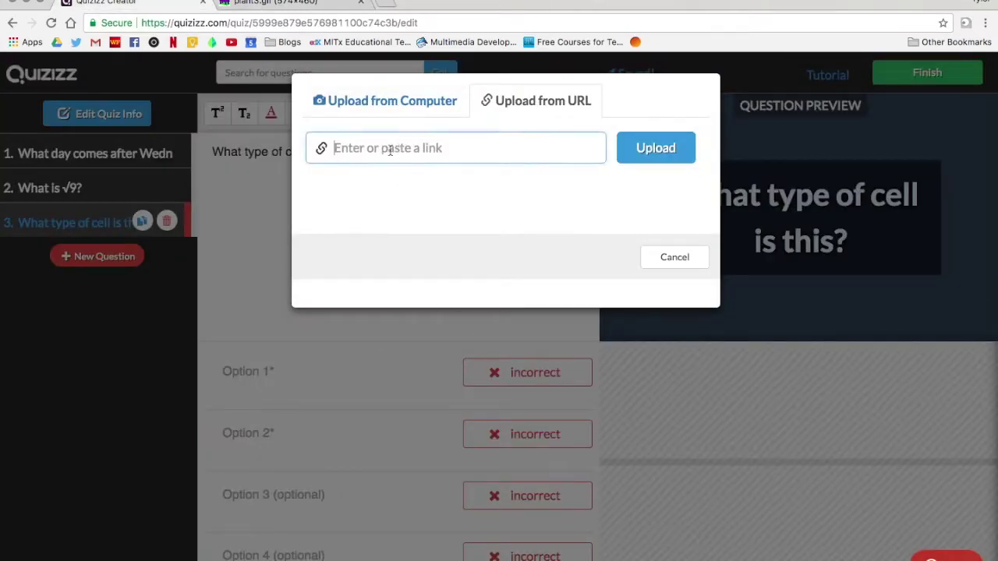
pyautogui.hotkey('ctrl', 'v')
pyautogui.click(672, 160)
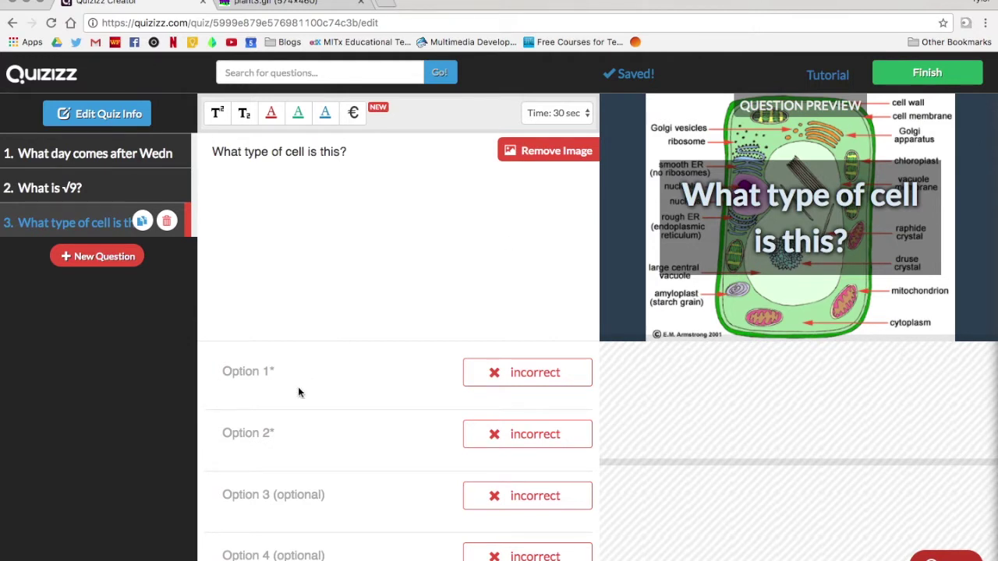
# Give the cell question the answer options Animal and Plant, and mark Plant as correct
pyautogui.click(241, 372)
pyautogui.write('Animal')
pyautogui.press('Tab')
pyautogui.write('Pk')
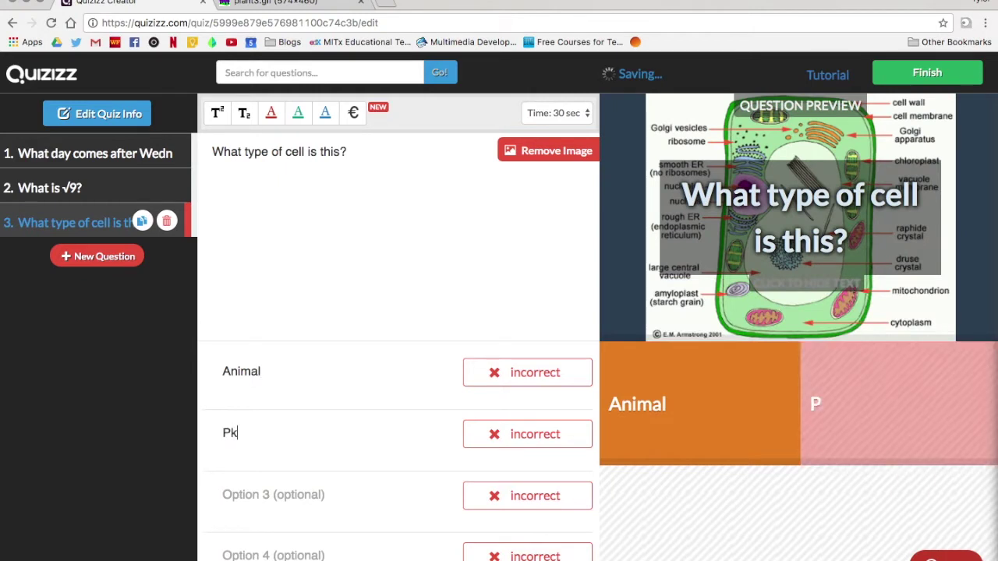
pyautogui.press('BackSpace')
pyautogui.write('lant')
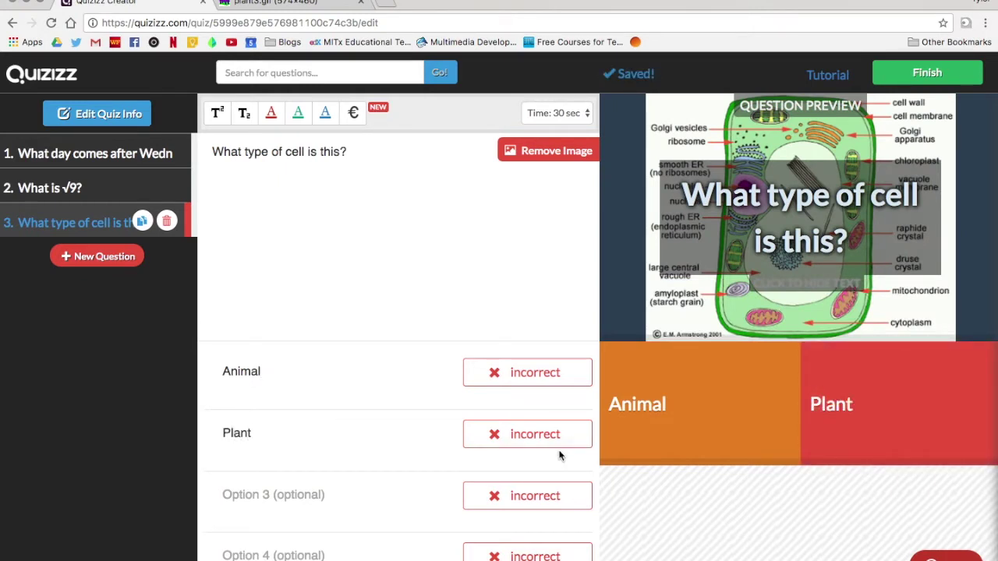
pyautogui.click(557, 434)
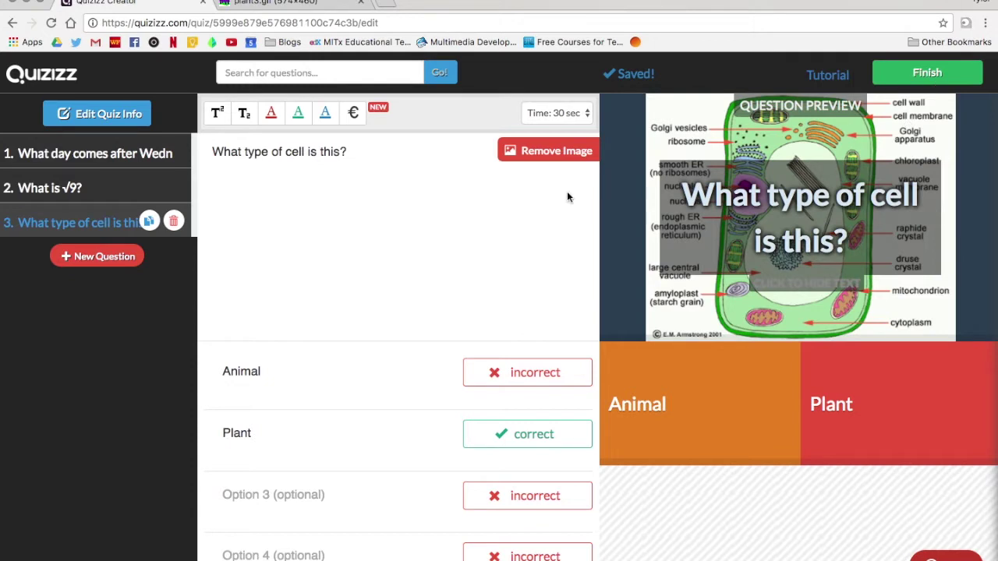
# View the available time limits for the cell question without changing the setting
pyautogui.click(573, 115)
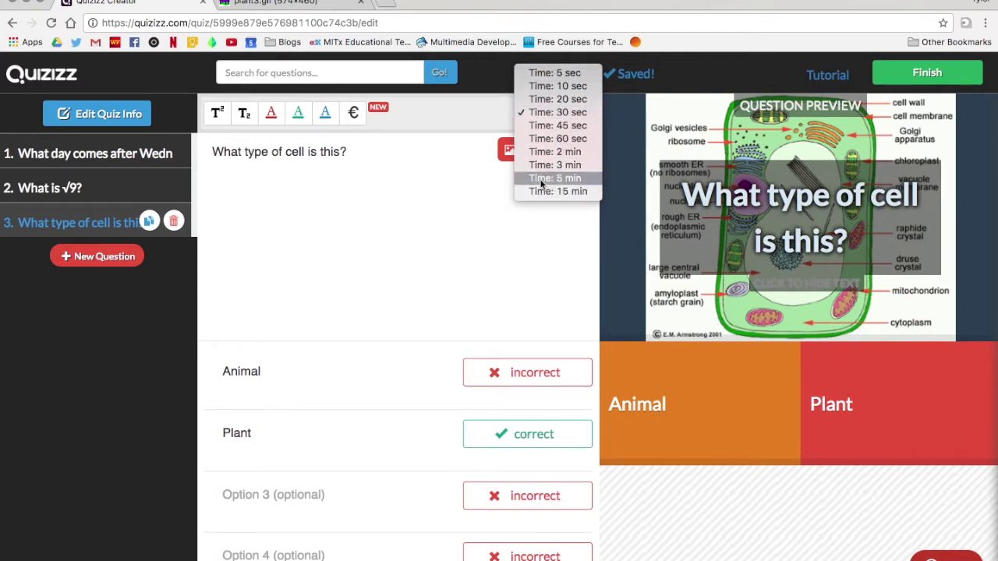
pyautogui.click(449, 161)
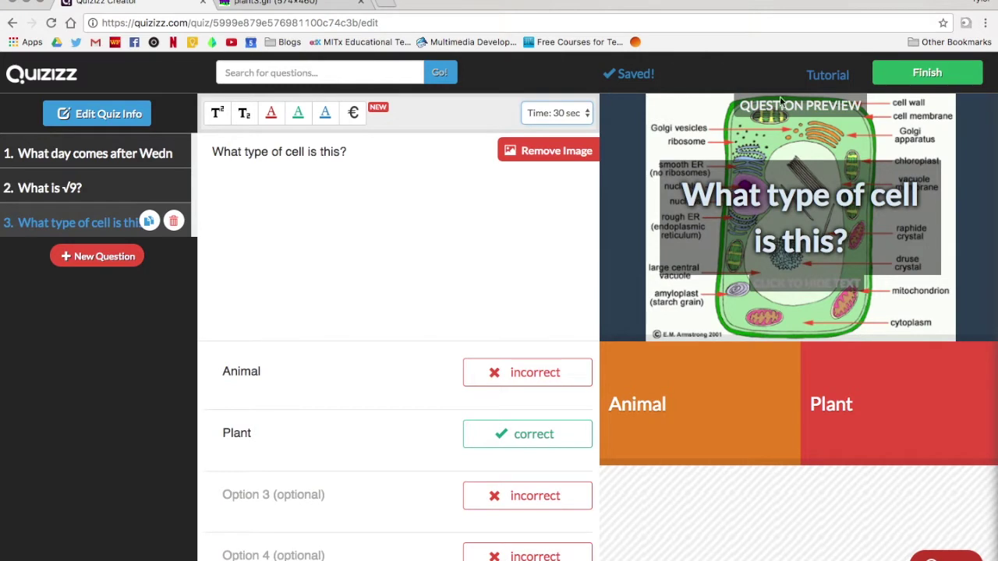
# Finish editing the questions and set the quiz's grade range from K to 12
pyautogui.click(921, 75)
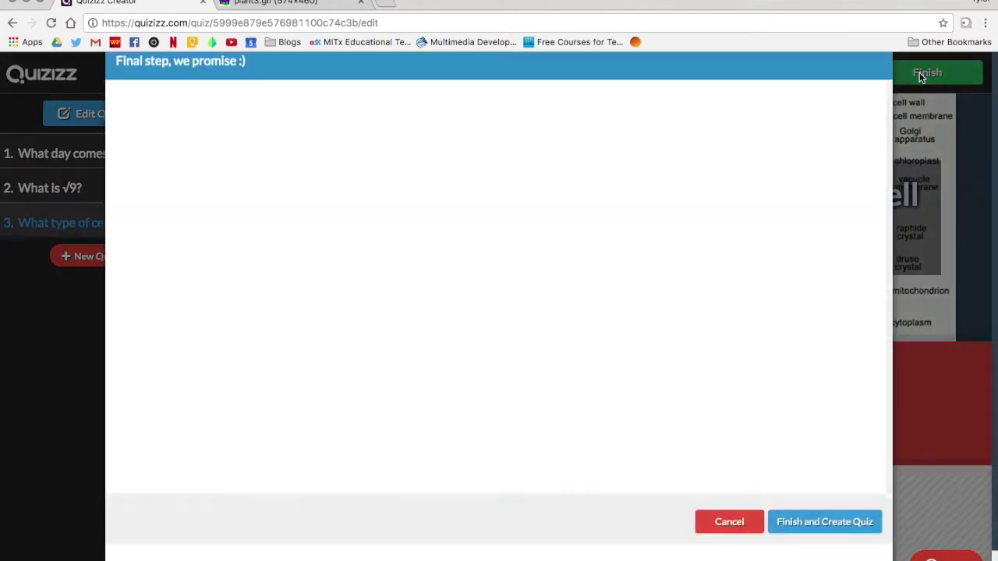
pyautogui.click(453, 184)
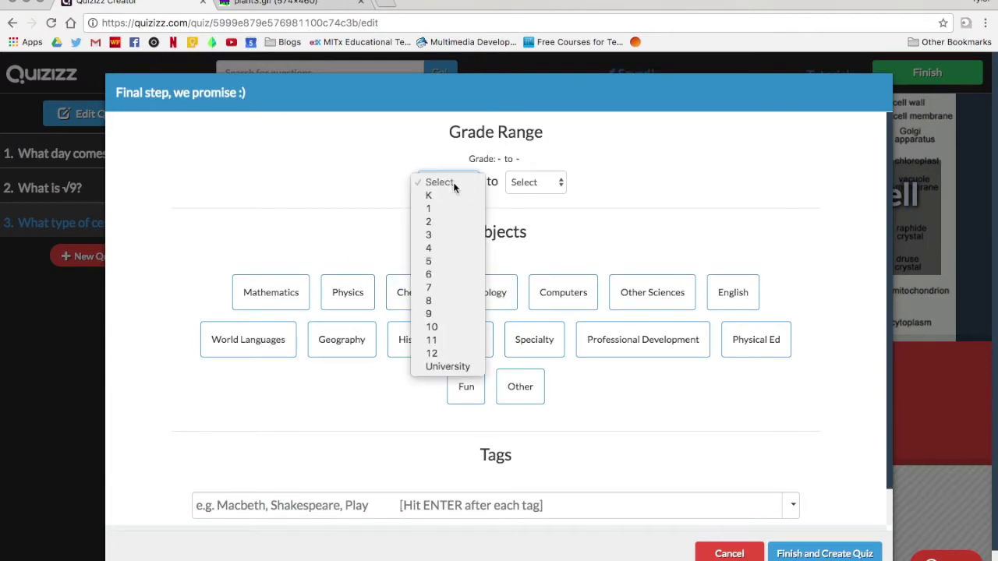
pyautogui.click(454, 196)
pyautogui.click(519, 181)
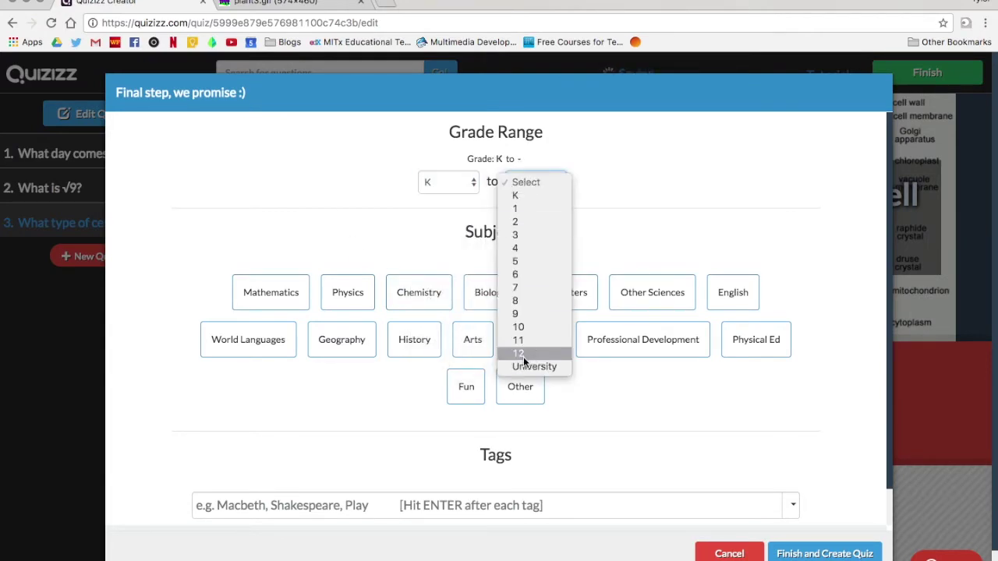
pyautogui.click(523, 356)
# Choose Other as the quiz's subject, leave the tags empty, and finish creating the quiz
pyautogui.click(277, 297)
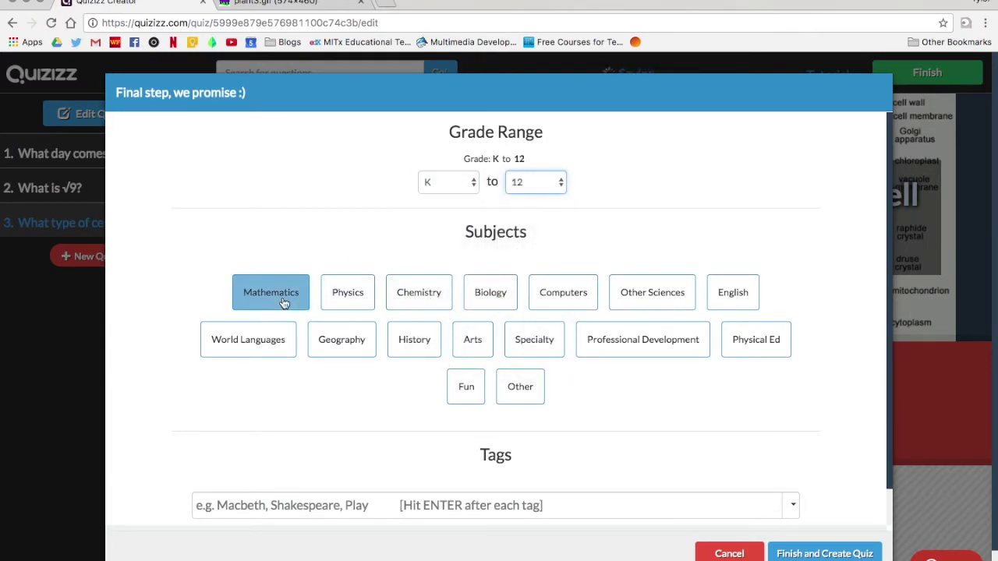
pyautogui.click(520, 387)
pyautogui.scroll(-2, 678, 411)
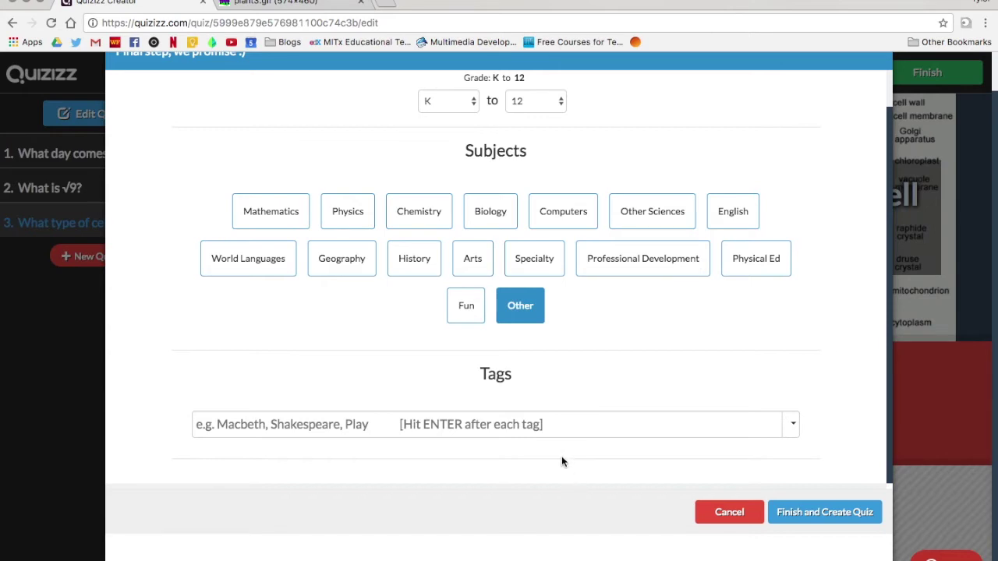
pyautogui.click(817, 518)
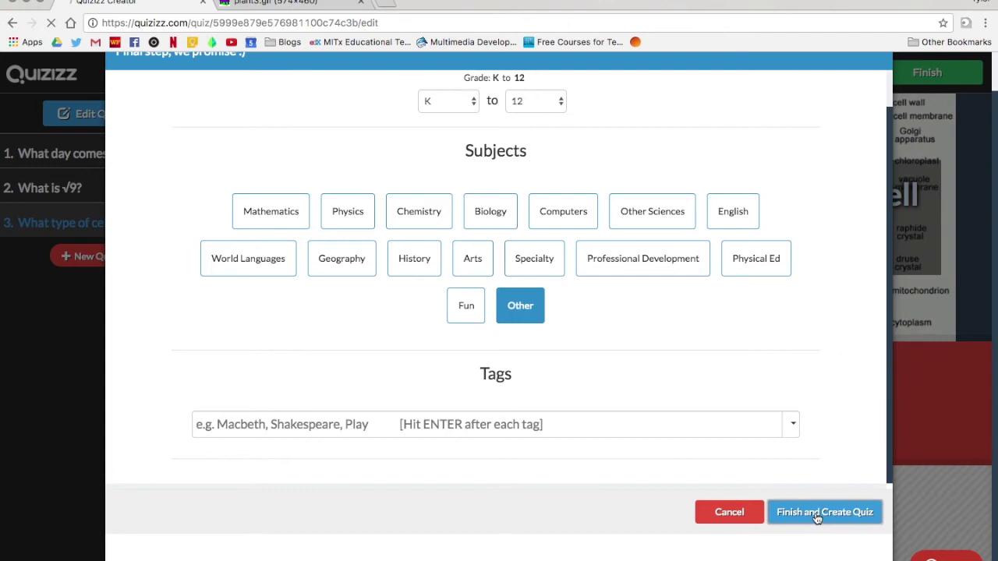